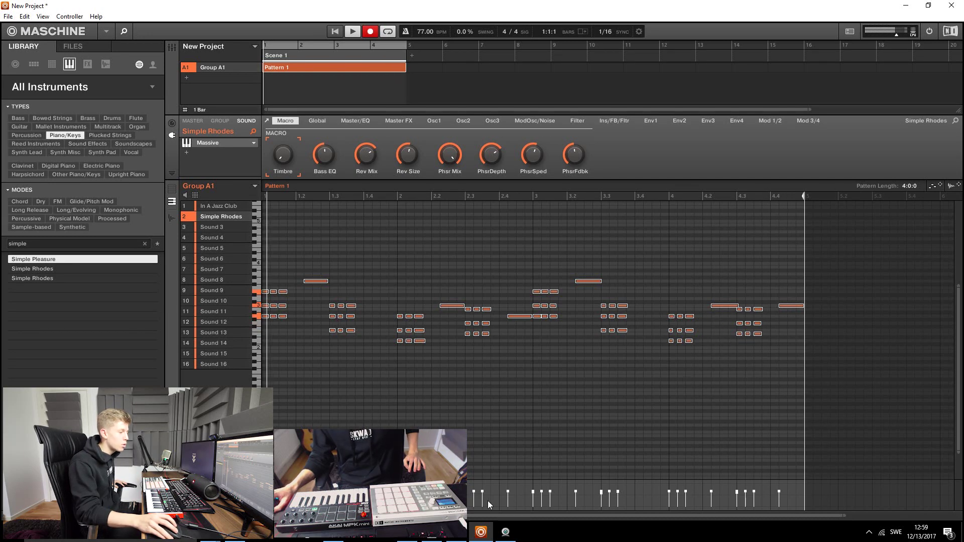
Add a second group to the project and search the sample library for "kick".
left_click(188, 82)
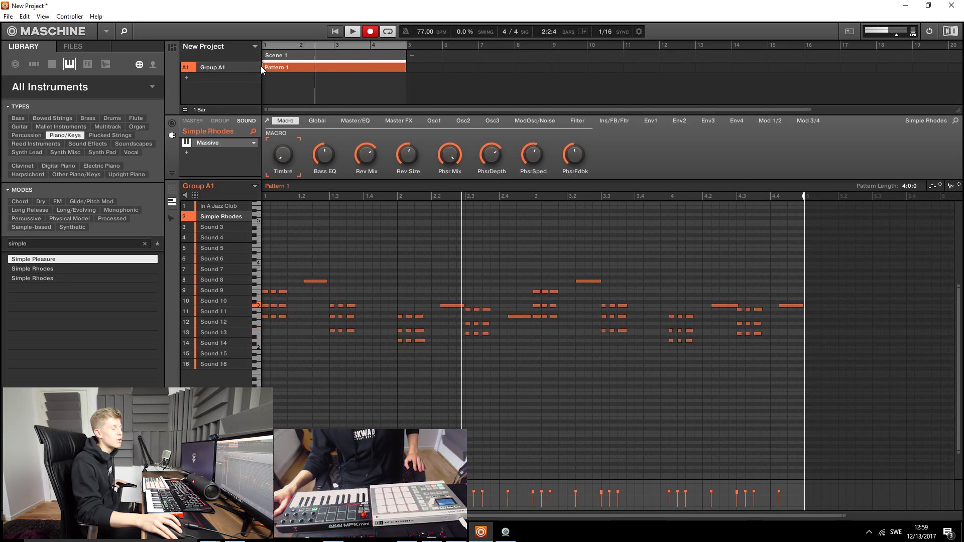
key("space")
left_click(186, 77)
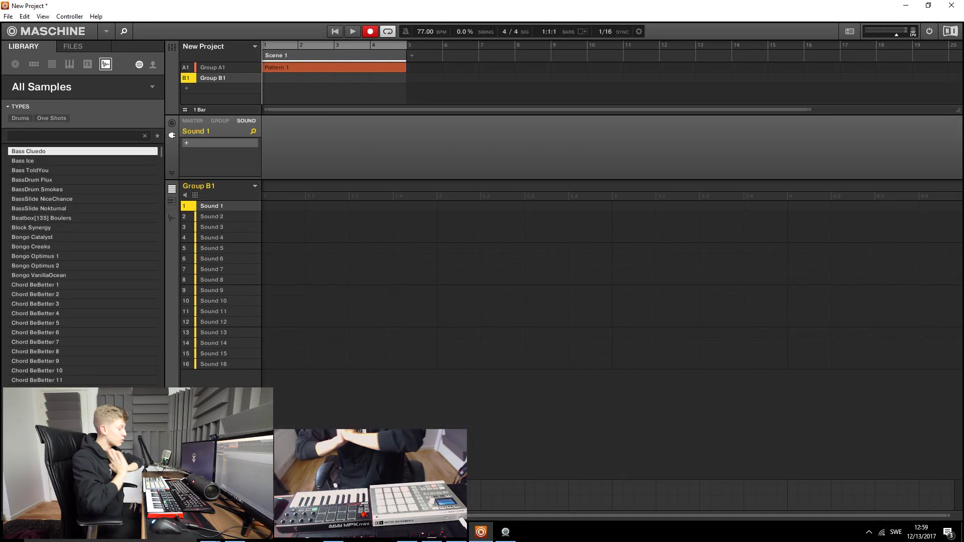
type("ki")
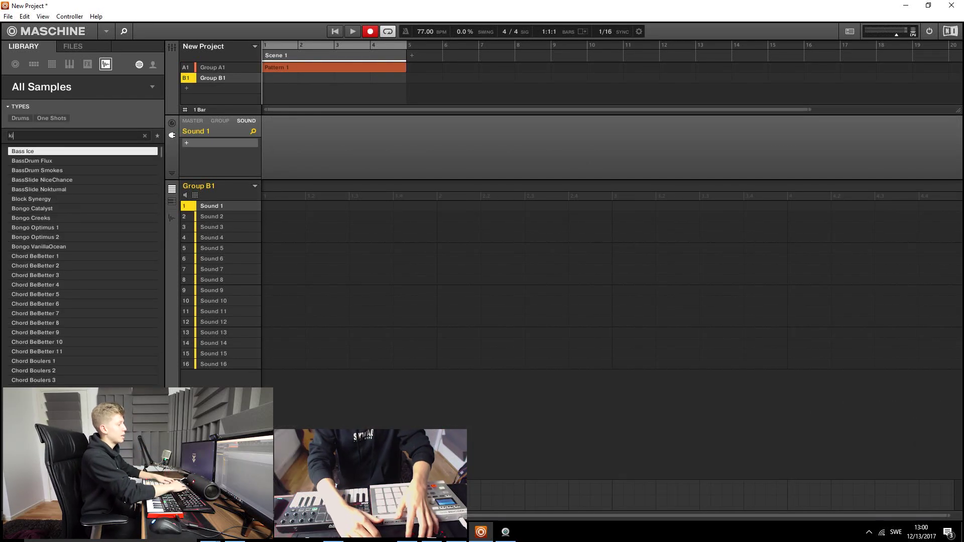
type("ck")
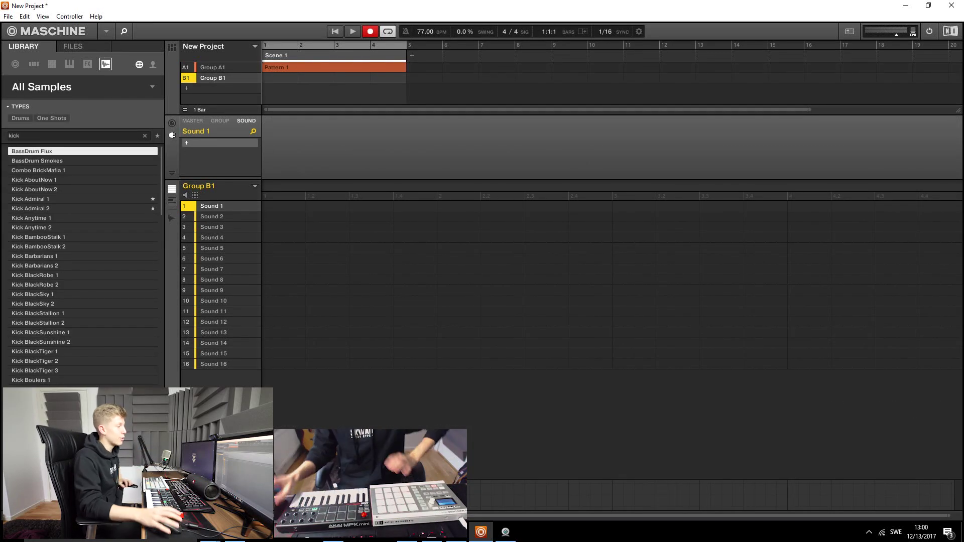
Audition Kick Admiral 1 and Kick Admiral 2 against the playing chord pattern.
left_click(84, 198)
left_click(59, 209)
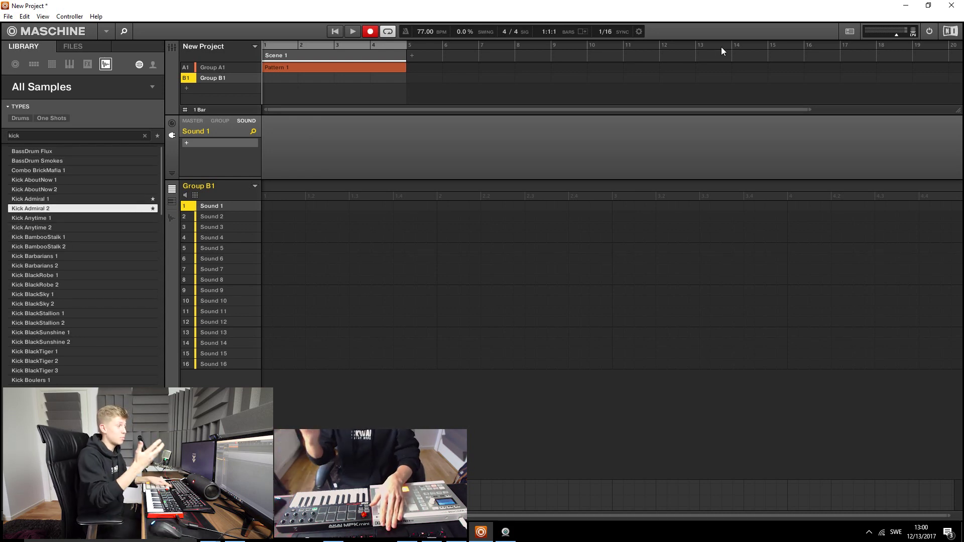
key("space")
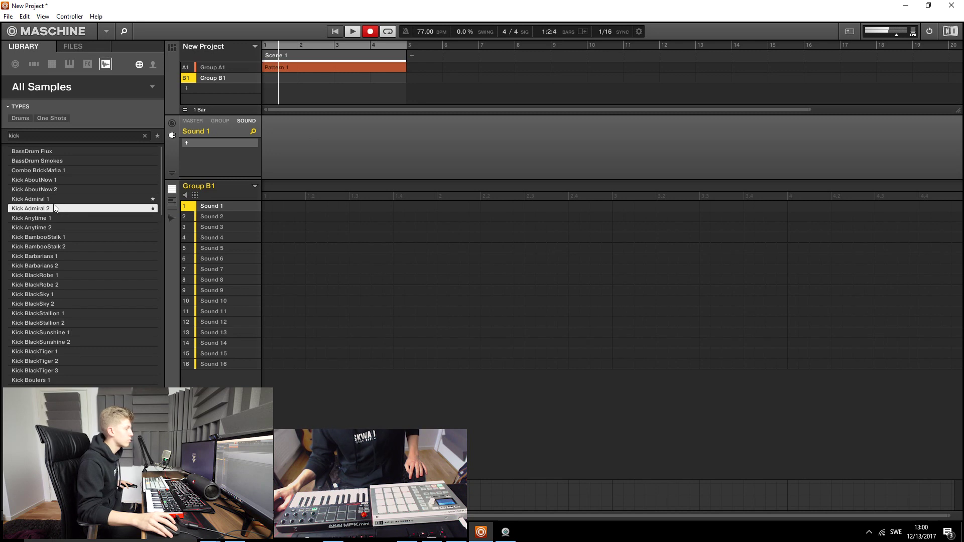
key("Up")
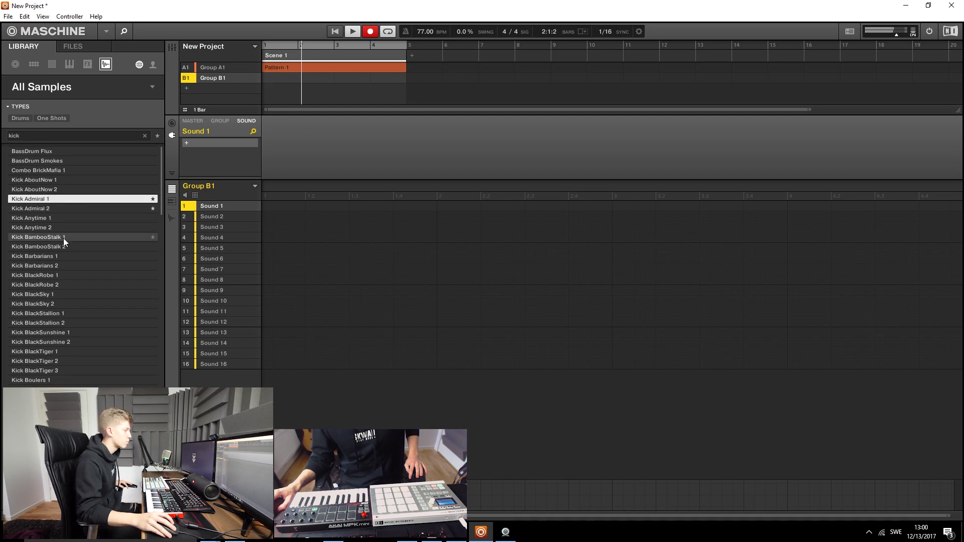
Compare the Kick Barbarians and Kick BlackRobe samples by auditioning them one after another.
left_click(59, 255)
left_click(58, 266)
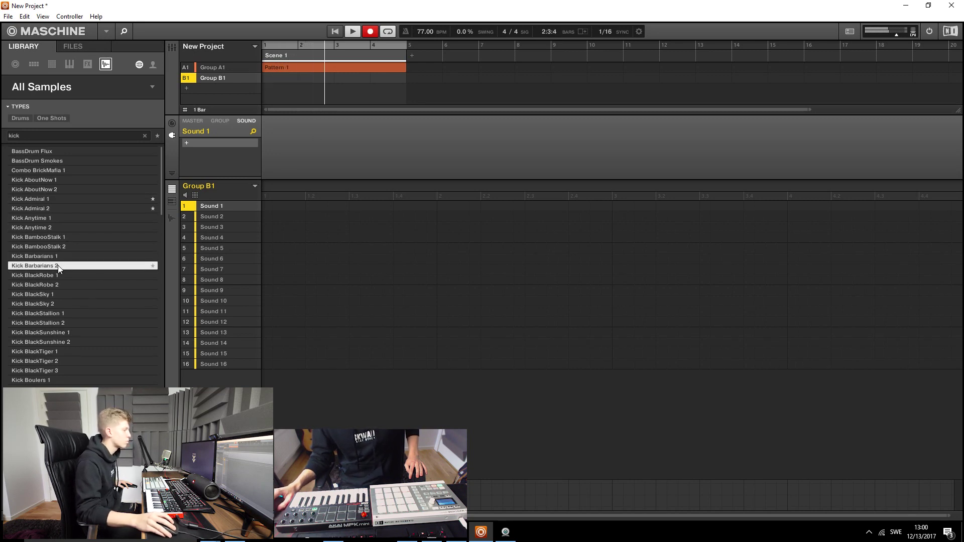
left_click(56, 282)
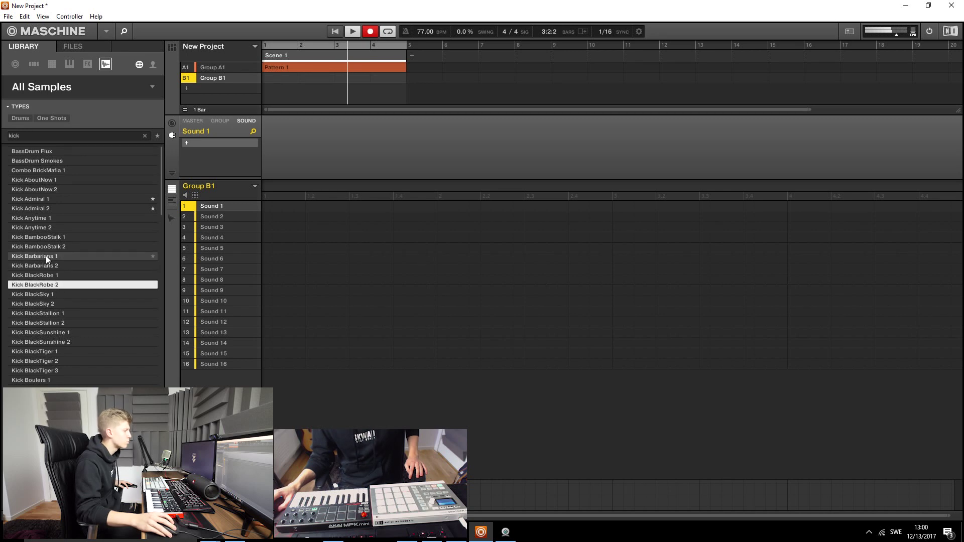
left_click(46, 257)
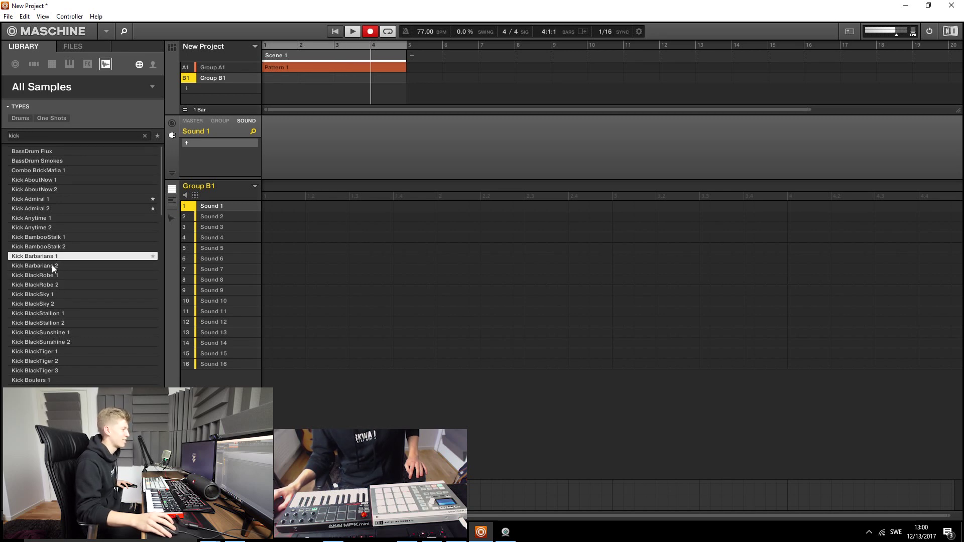
left_click(50, 276)
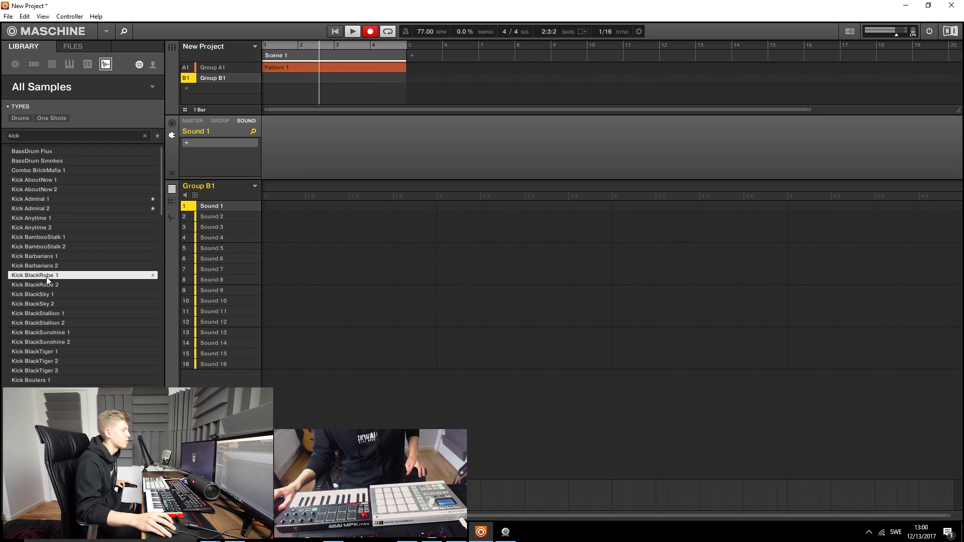
scroll(58, 230, "down", 1)
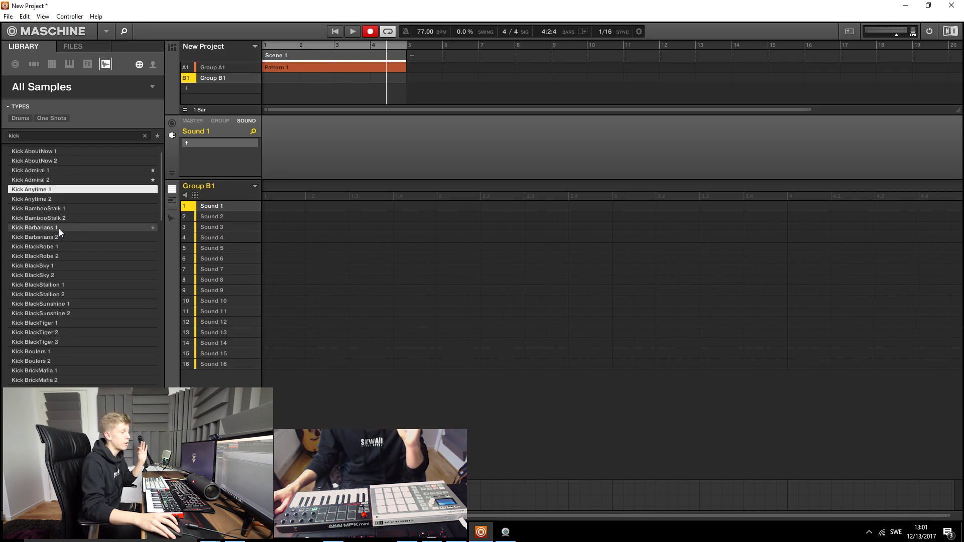
left_click(59, 228)
left_click(59, 245)
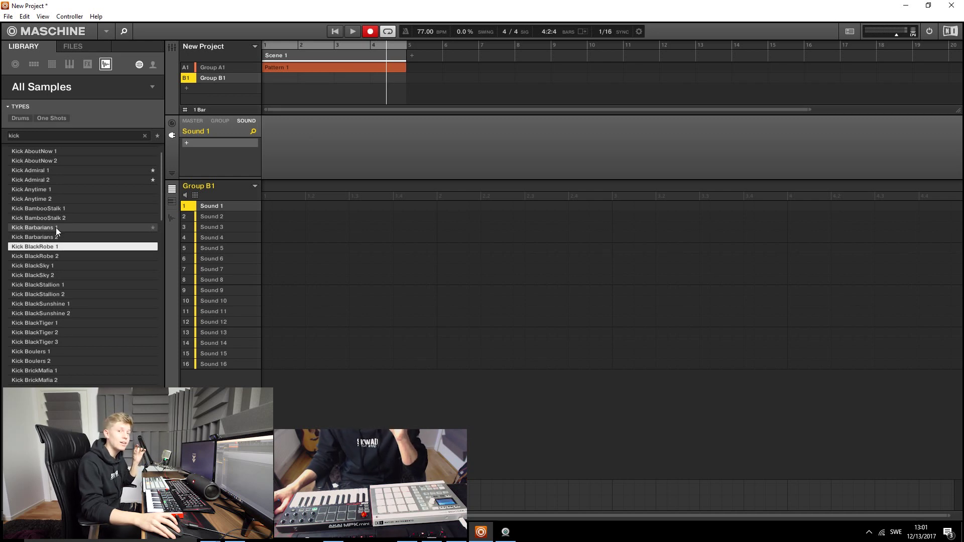
left_click(56, 227)
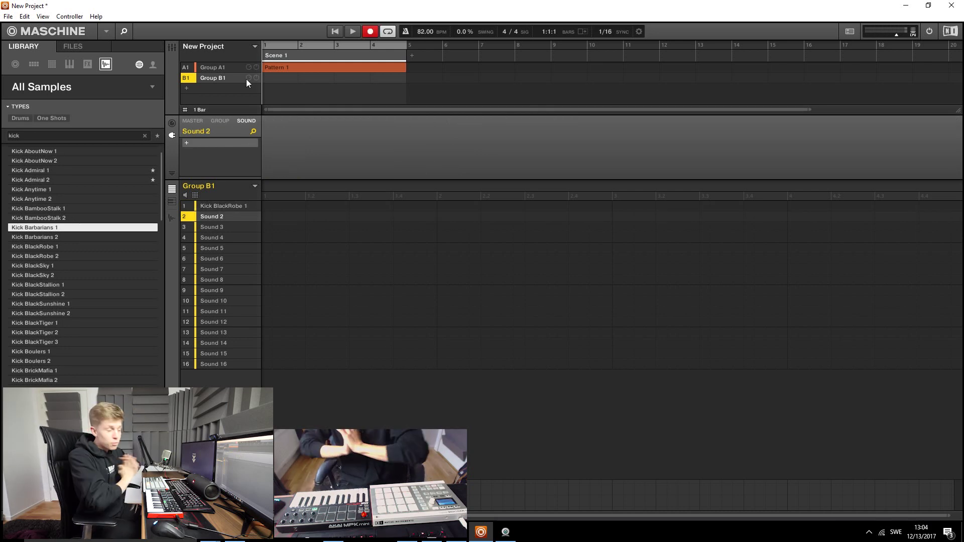
Create a pattern for Group B1 in Scene 1 and start recording into it.
left_click(270, 79)
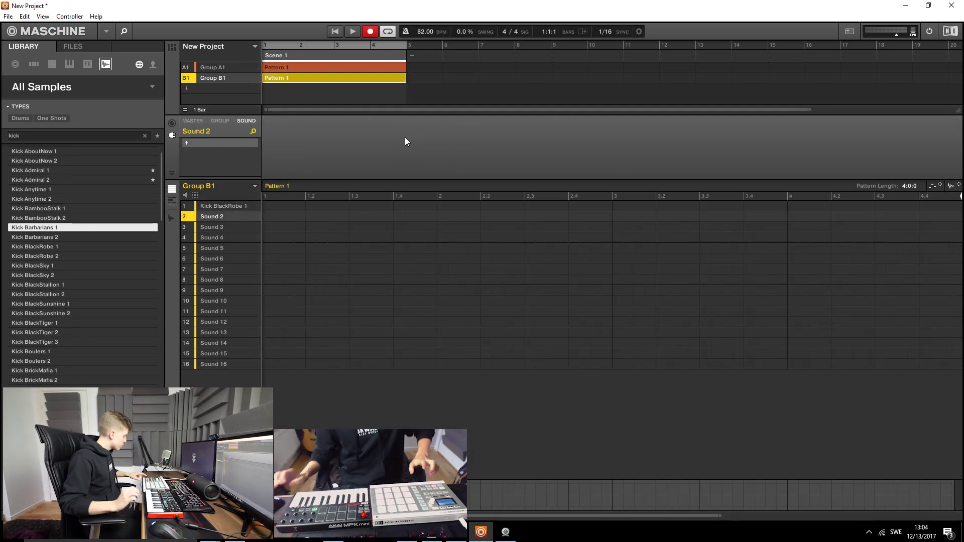
key("space")
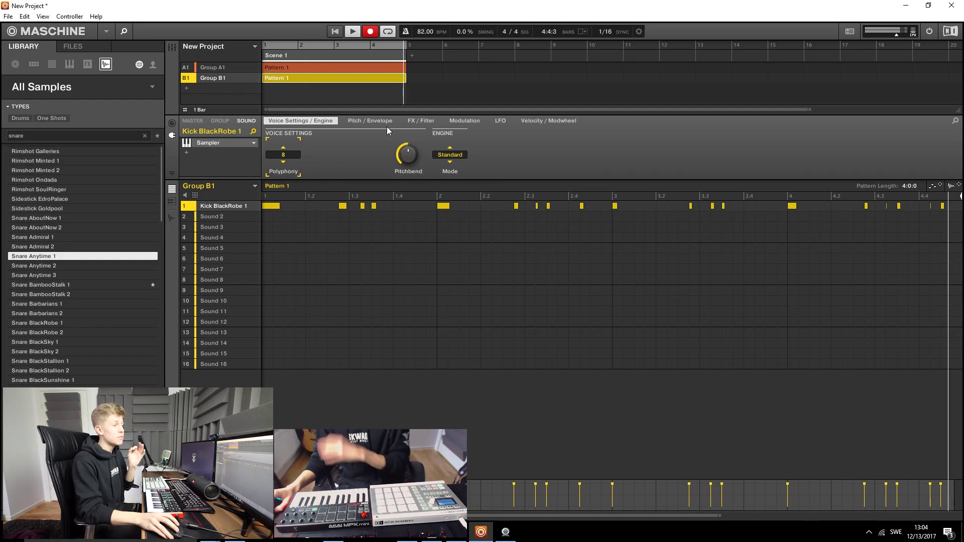
Audition the Snare Admiral and Anytime samples and load Snare BlackSunshine 2 into sound slot 3 of Group B1.
left_click(64, 237)
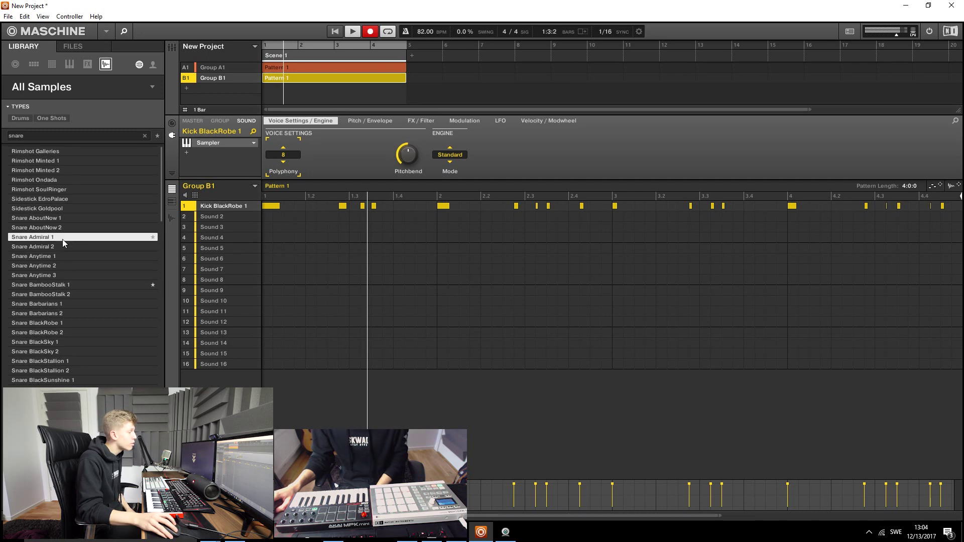
left_click(59, 244)
left_click(55, 254)
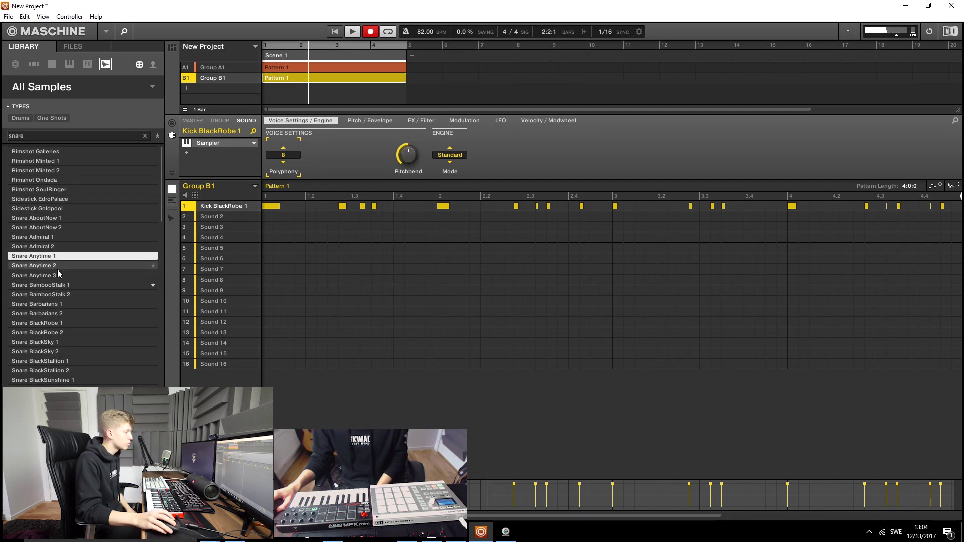
left_click(59, 275)
key("Up")
left_click(55, 390)
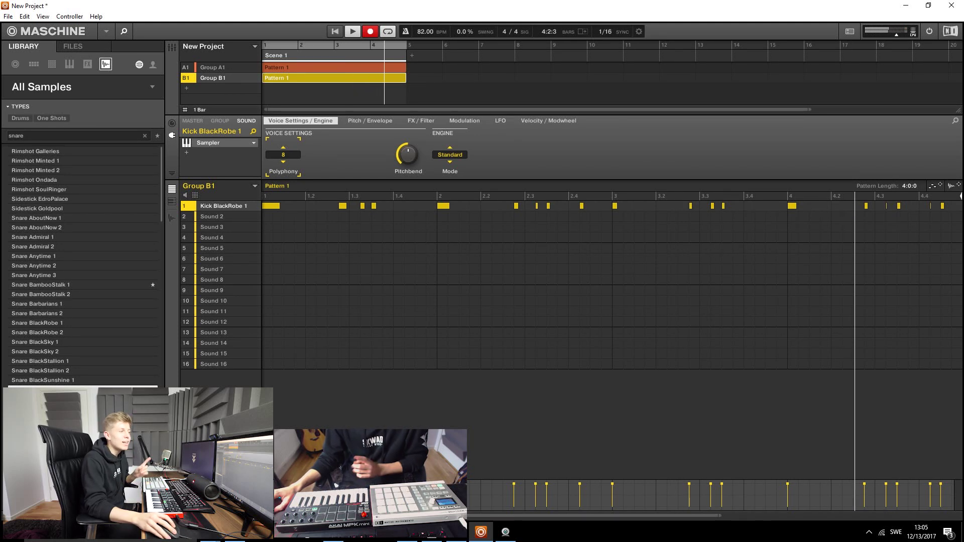
left_click_drag(55, 389, 221, 227)
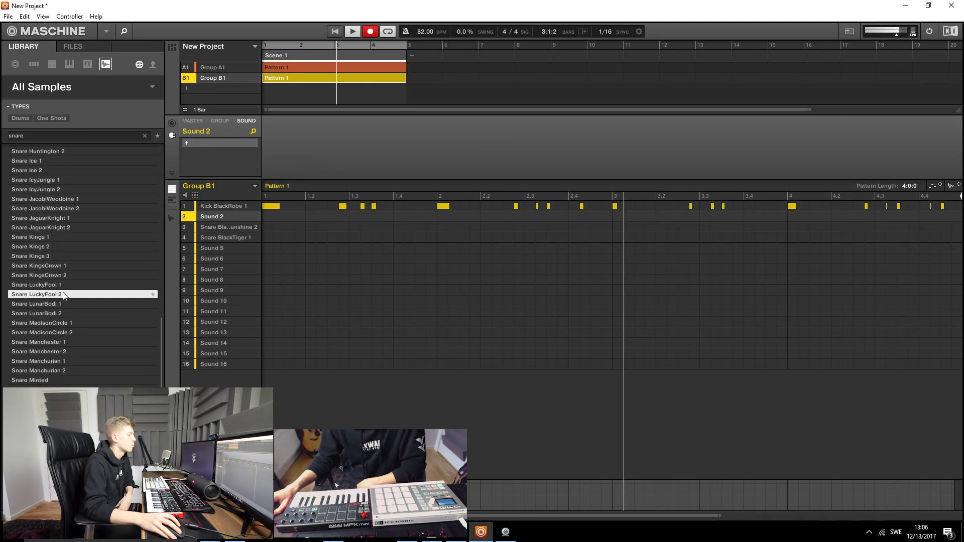
Audition the Snare MadisonCircle samples and load Snare Nova 1 into sound slot 2.
left_click(95, 323)
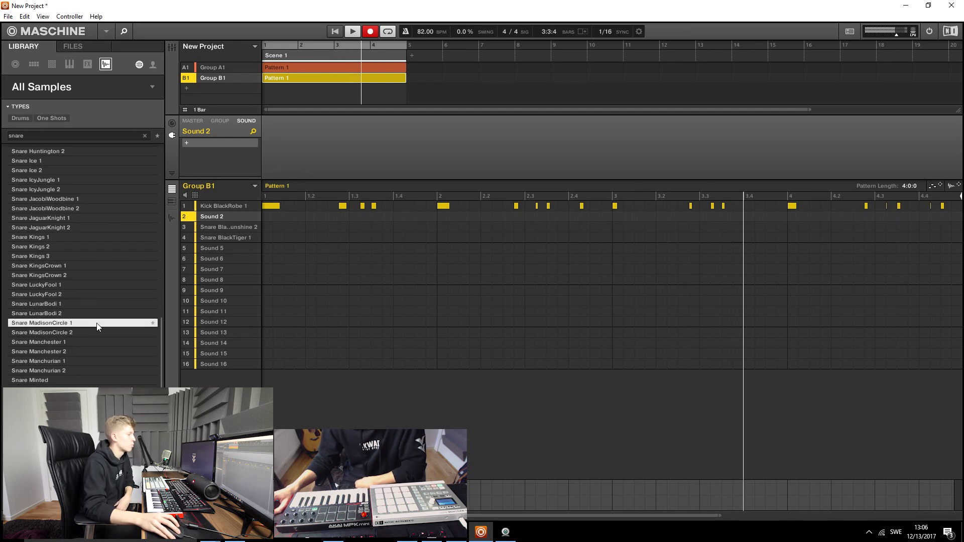
left_click(103, 333)
scroll(103, 333, "down", 3)
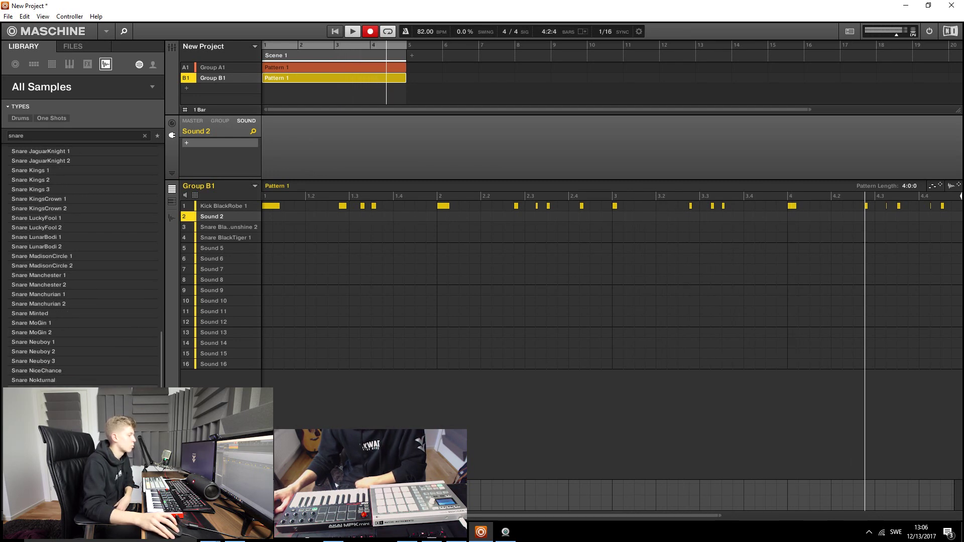
left_click(55, 389)
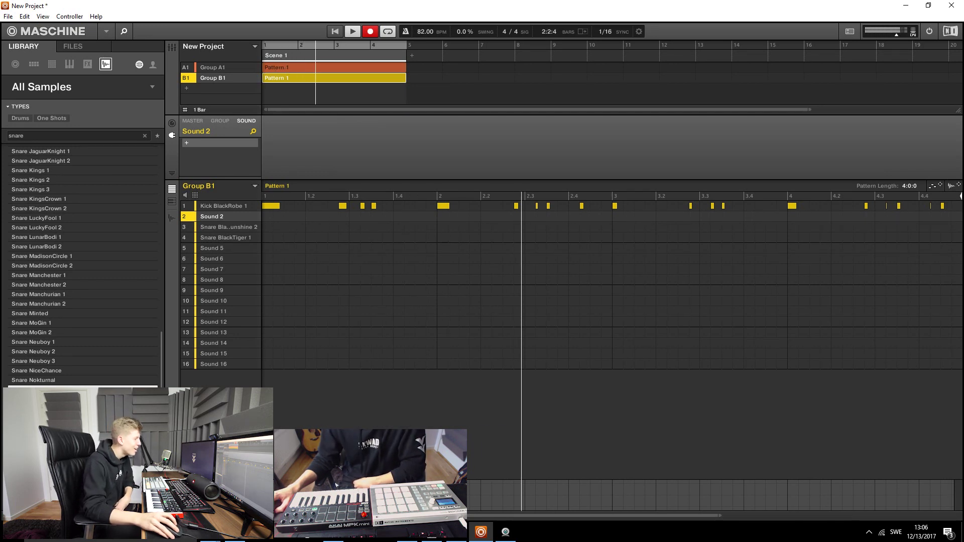
left_click_drag(55, 389, 220, 219)
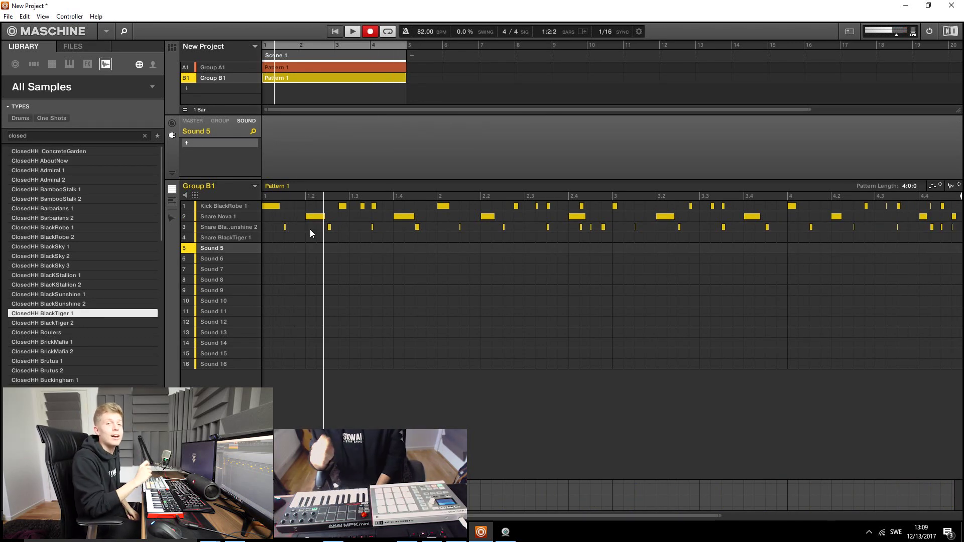
Load the closed hi-hat sample ClosedHH Brutus 2 into sound slot 5 of Group B1.
left_click(82, 371)
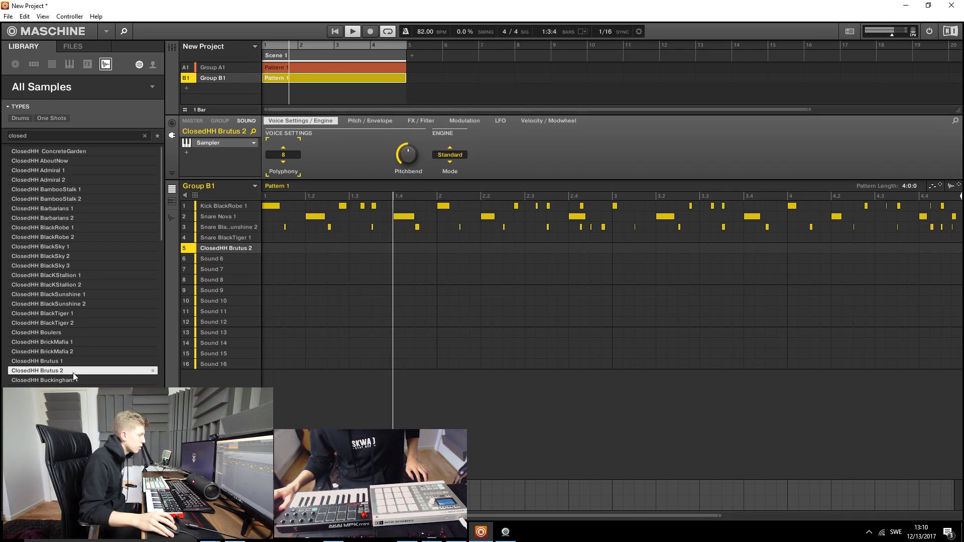
left_click_drag(70, 372, 222, 249)
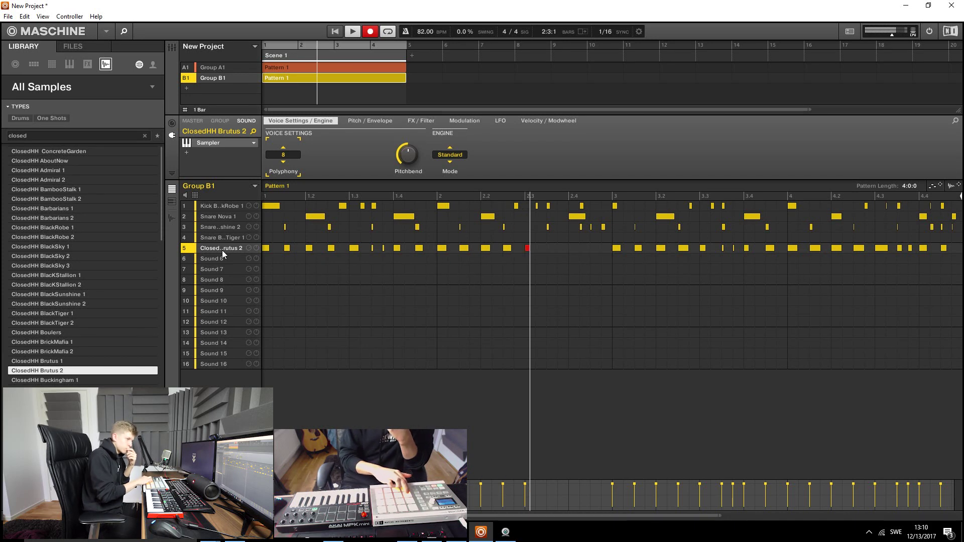
Clear the closed hi-hat search and copy all Kick BlackRobe 1 notes onto the Kick BlackSky 1 sound.
left_click(145, 136)
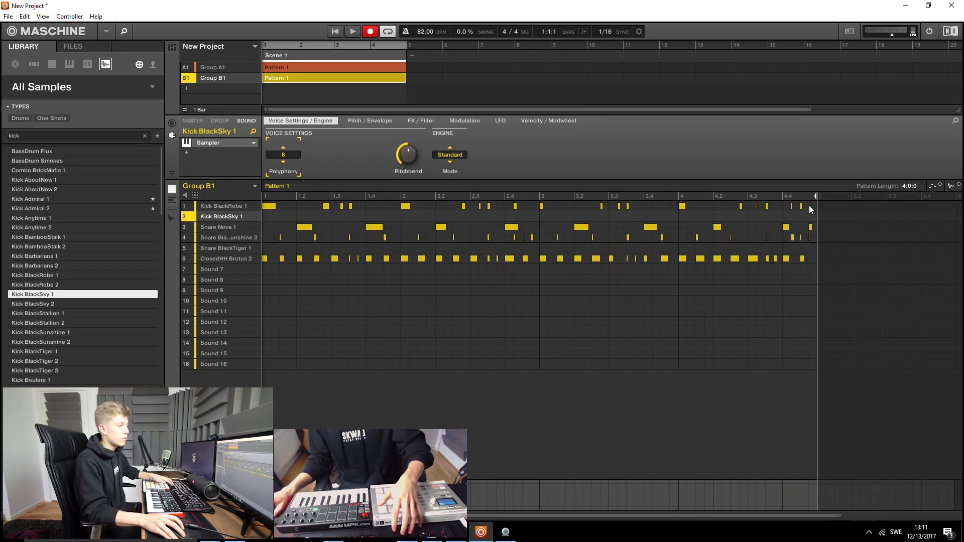
left_click_drag(811, 210, 266, 216)
key("space")
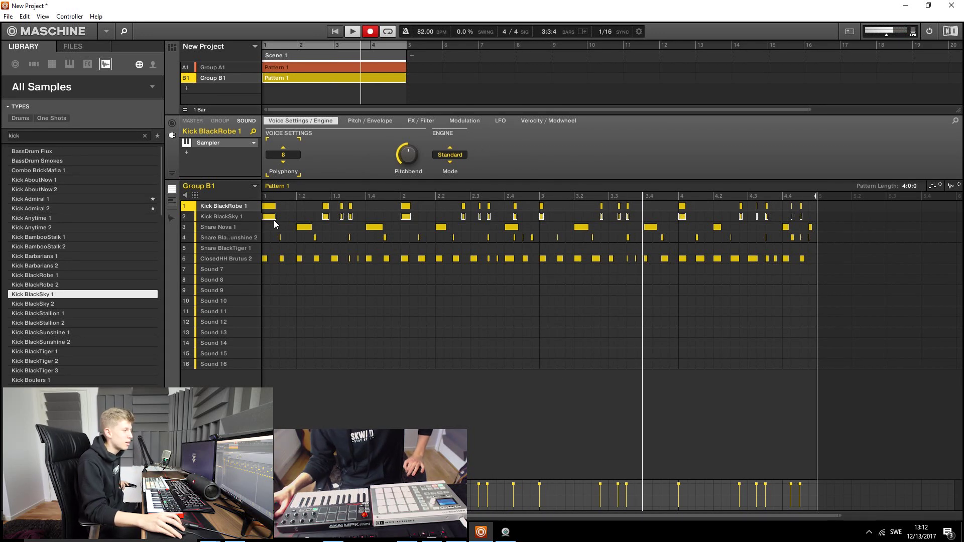
Load Snare Boulers into sound slot 7 and move it directly below Snare Nova 1.
mouse_move(247, 218)
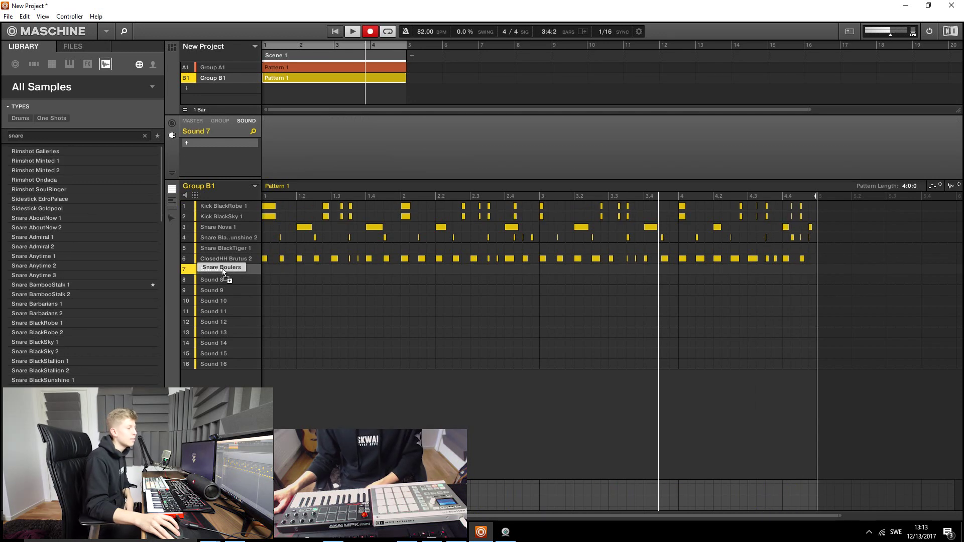
left_click(222, 268)
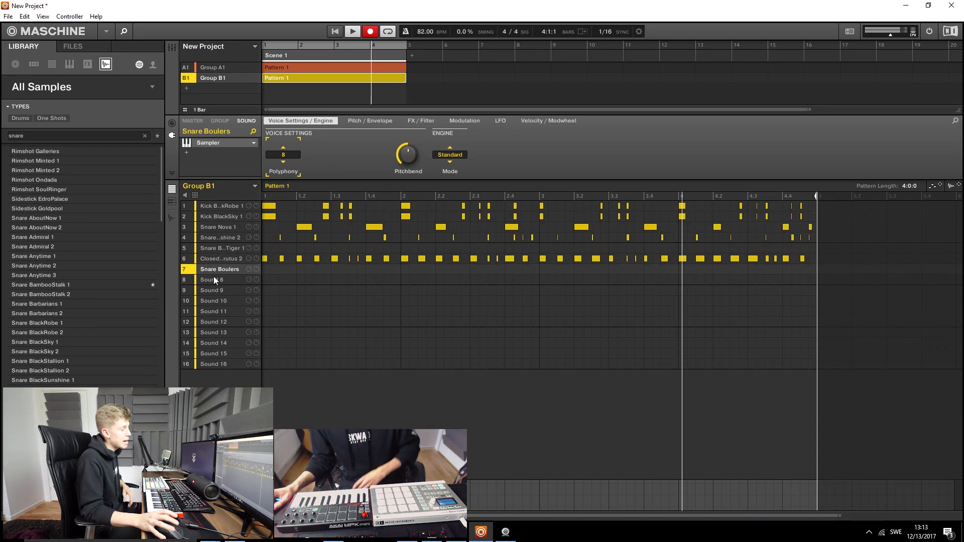
left_click_drag(215, 219, 215, 233)
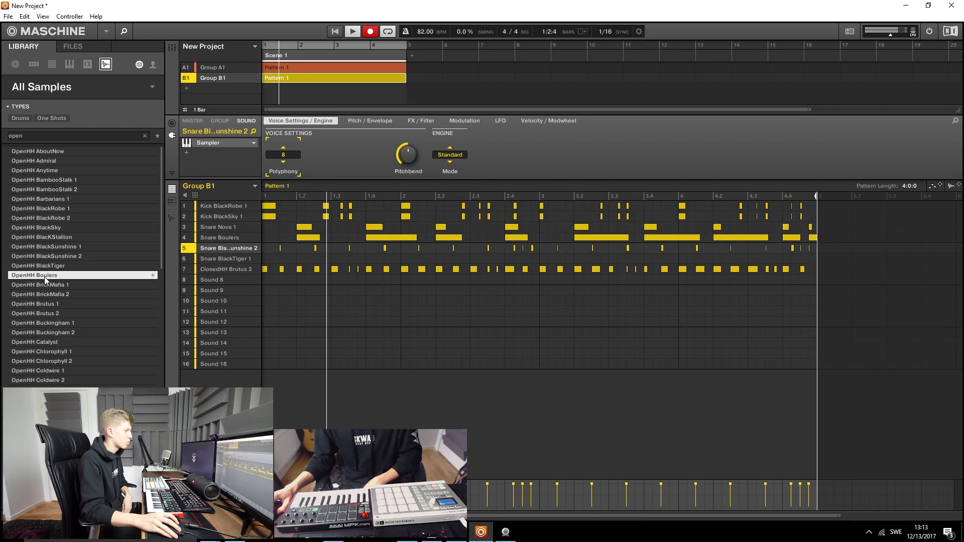
Audition the Catalyst, Chlorophyll and Coldwire open hi-hats and load OpenHH BambooStalk 2 directly below Snare BlackSunshine 2.
left_click(56, 342)
left_click(56, 361)
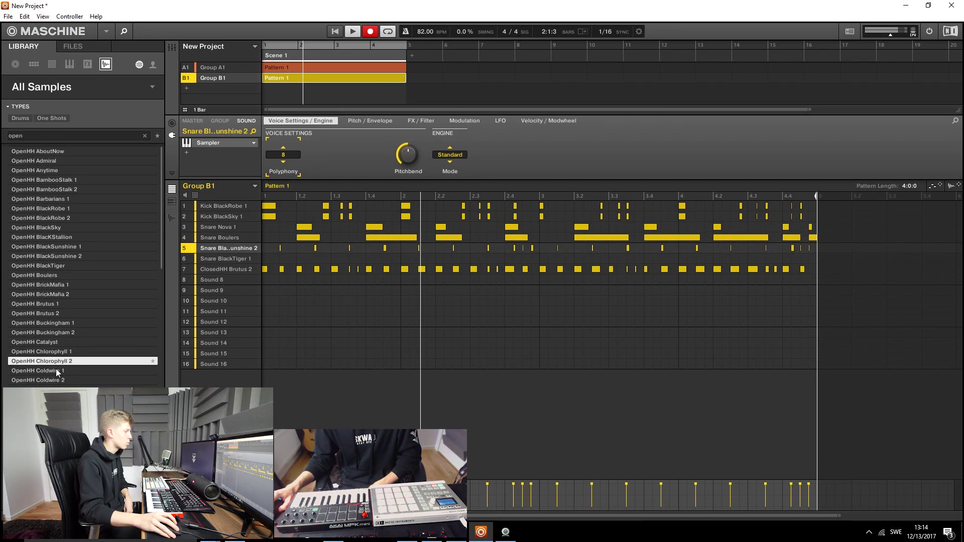
left_click(57, 370)
left_click(65, 380)
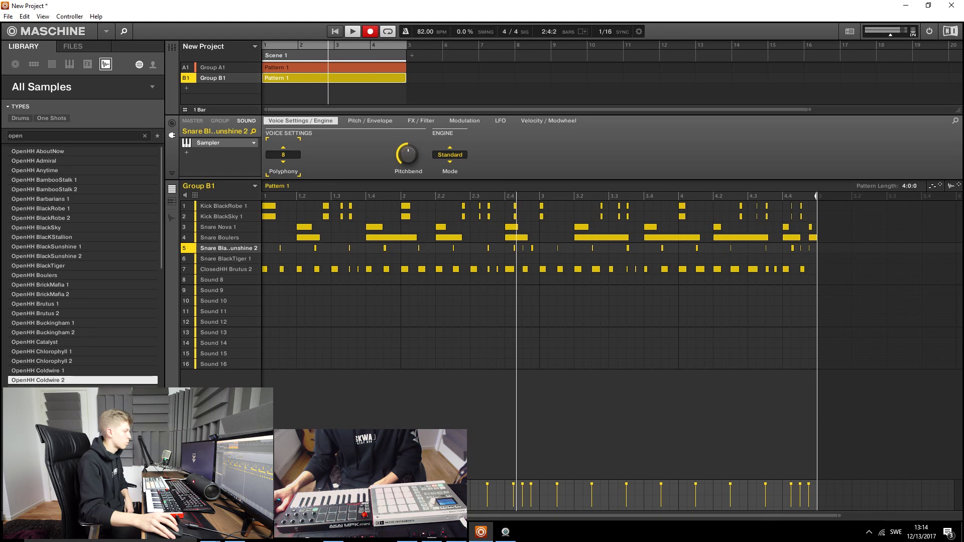
left_click_drag(43, 190, 257, 252)
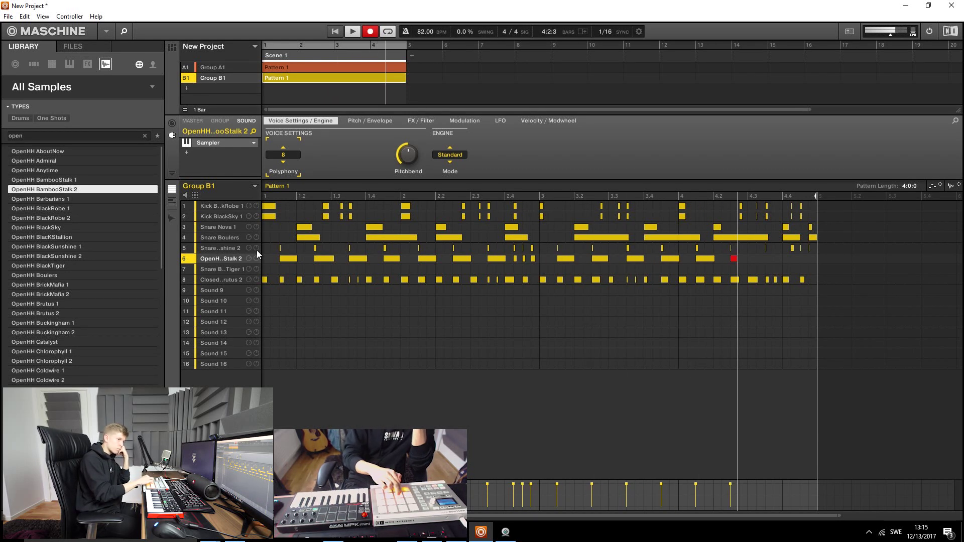
key("space")
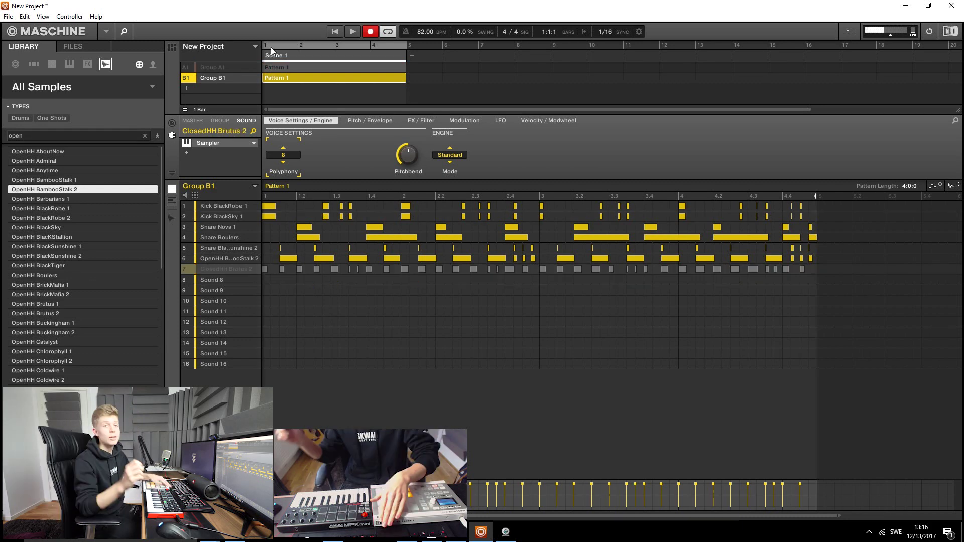
Play back the layered drum pattern of Group B1 from the start of Scene 1.
key("space")
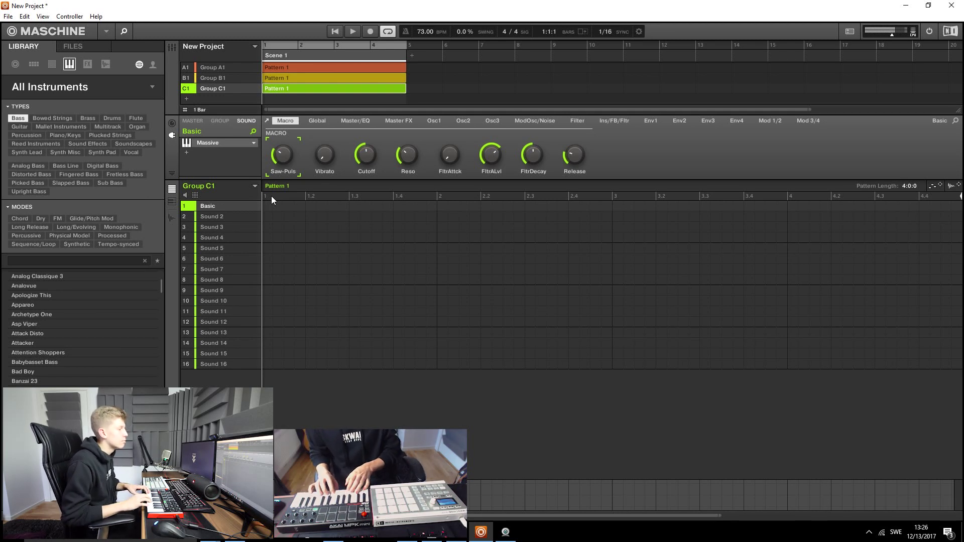
scroll(67, 351, "down", 4)
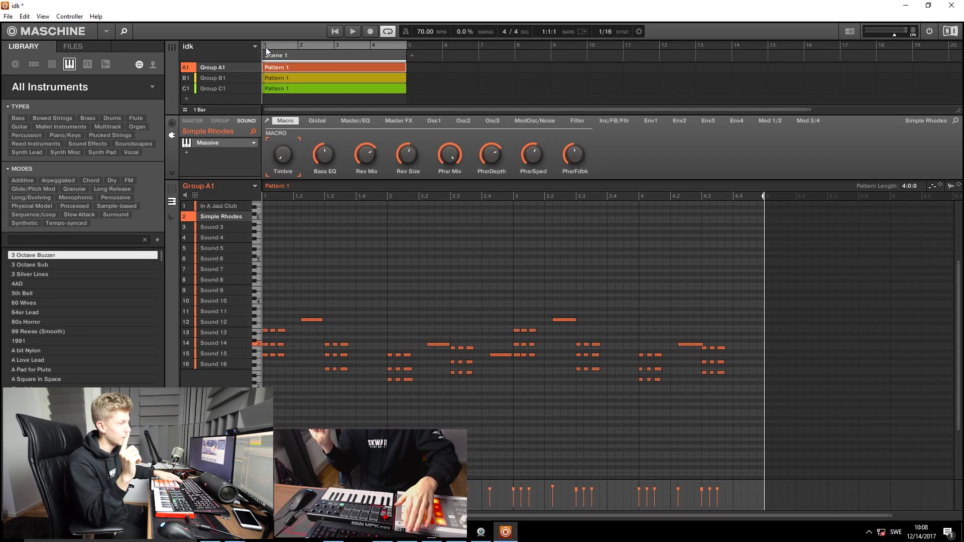
Audition the Scene 1 loop from its start and from 4:4:1 across the loop point, and return the playhead to bar 1.
key("space")
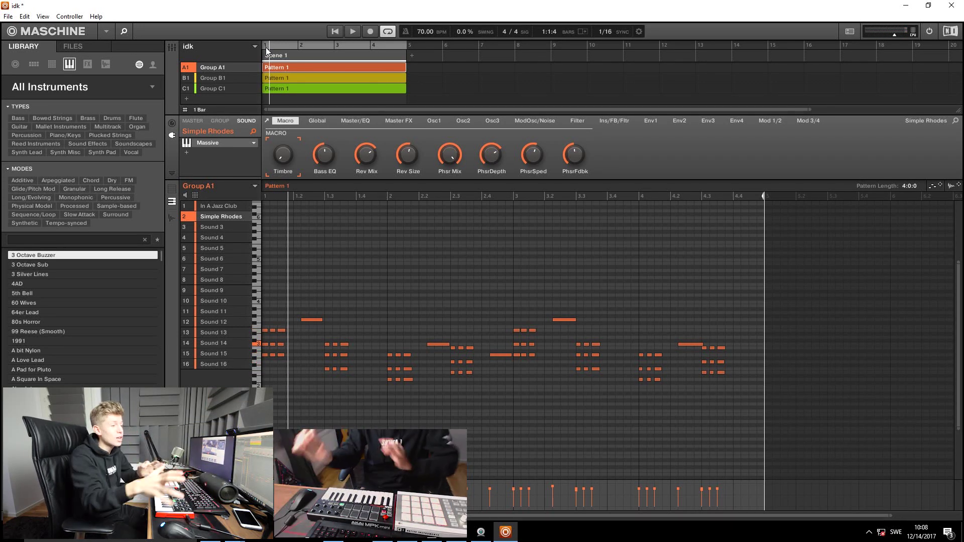
left_click(736, 197)
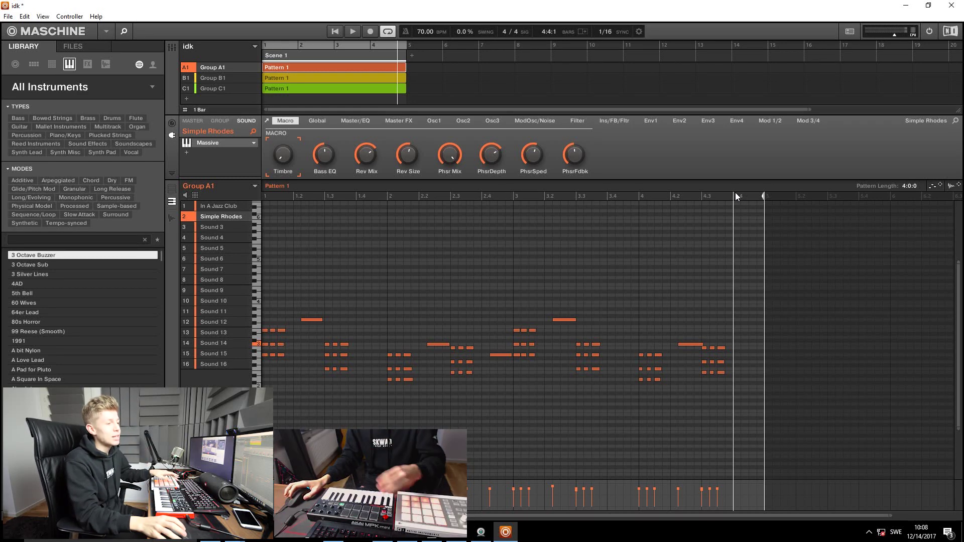
key("space")
key("space")
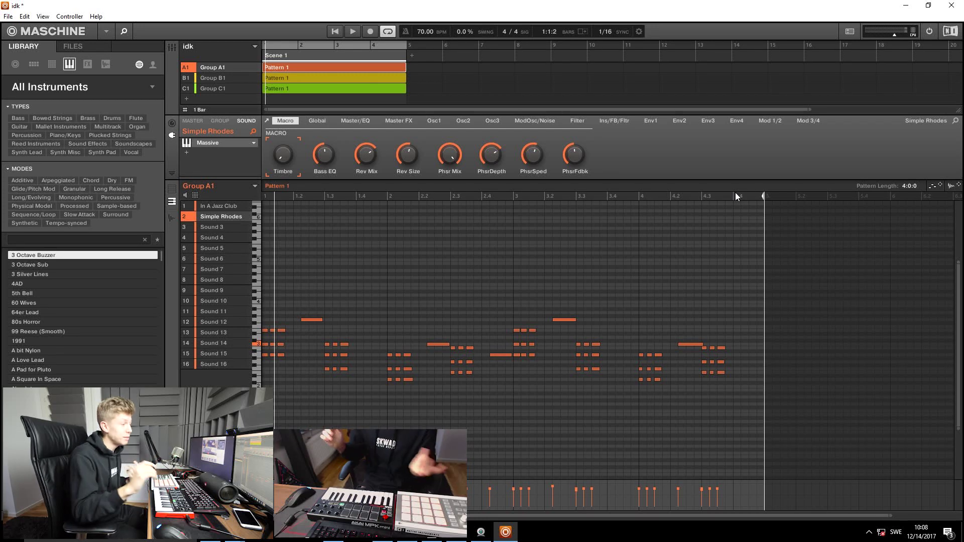
left_click(269, 48)
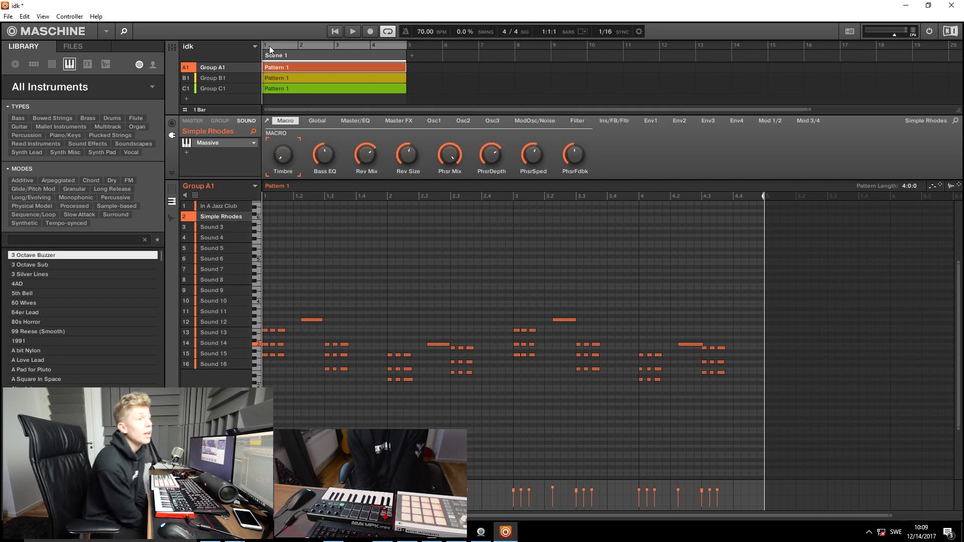